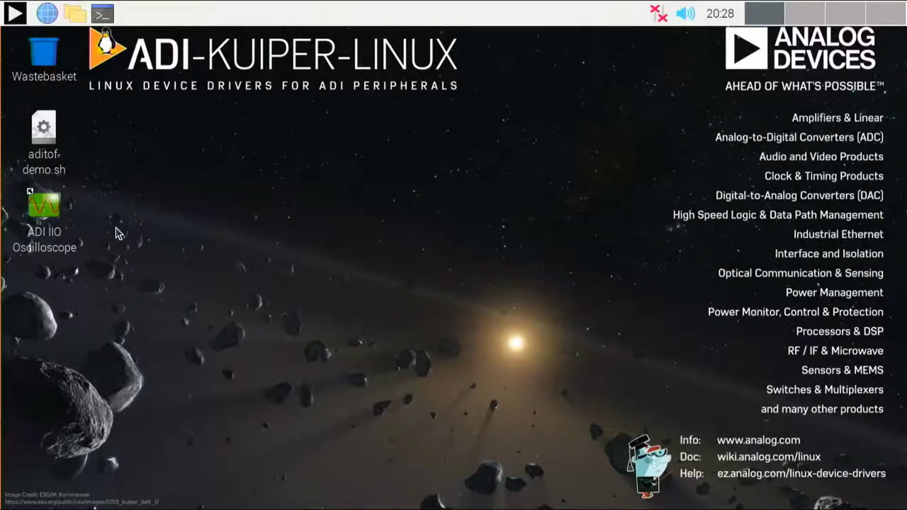
Launch ADI IIO Oscilloscope from the desktop and authenticate with the account password
double_click(53, 224)
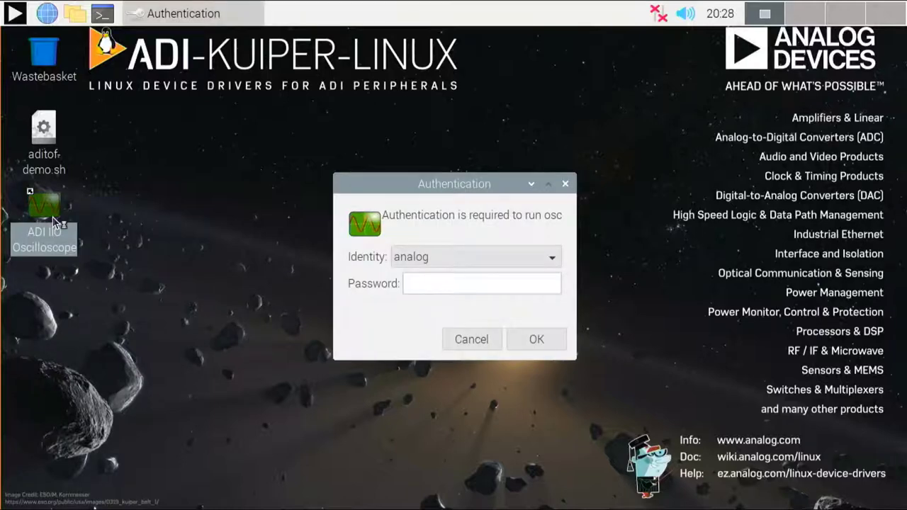
text(analog)
key(Return)
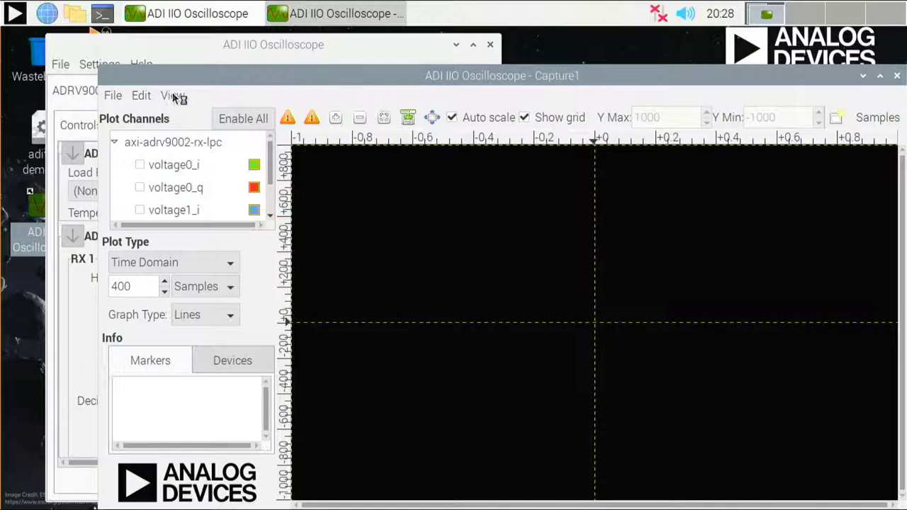
Raise and widen the ADRV9002 controls window, then scroll to the TX 1 and TX 2 transmit chain
click(209, 54)
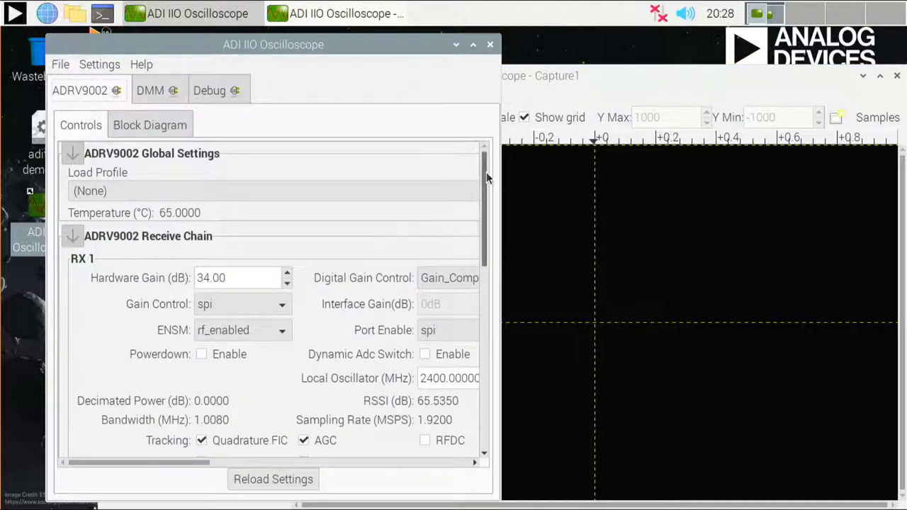
drag(500, 173, 735, 170)
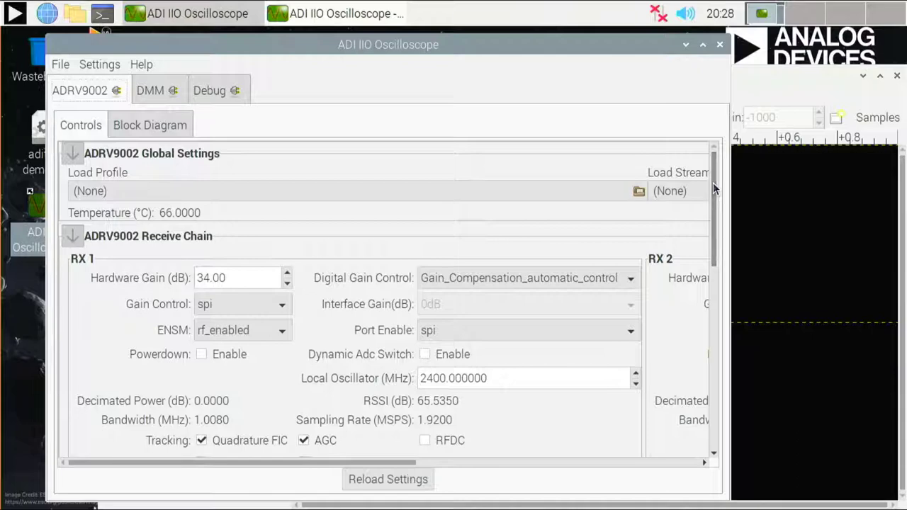
drag(712, 188, 688, 289)
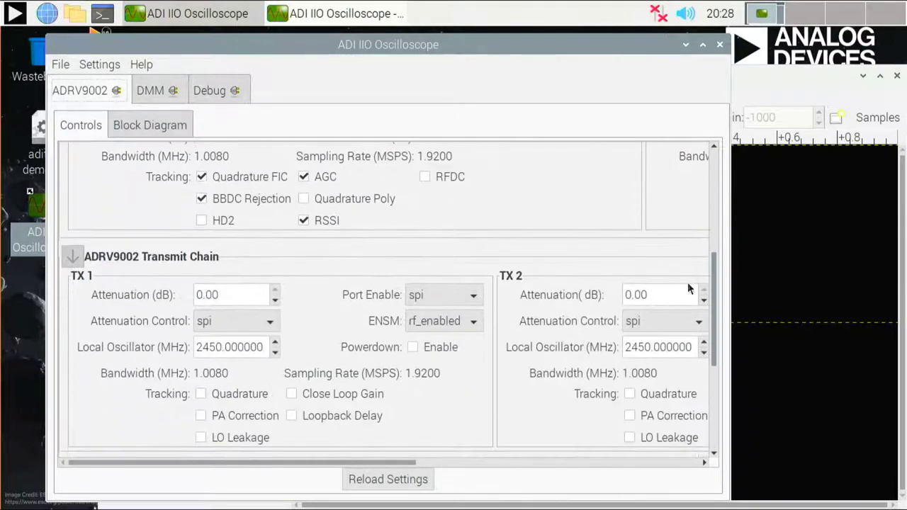
Change the TX 1 local oscillator from 2450 MHz to 2400 MHz
click(213, 347)
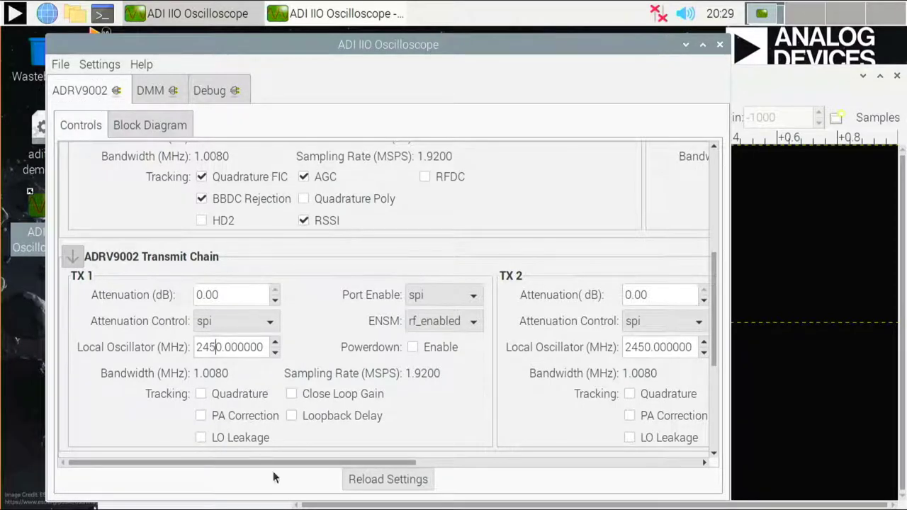
key(BackSpace)
text(0)
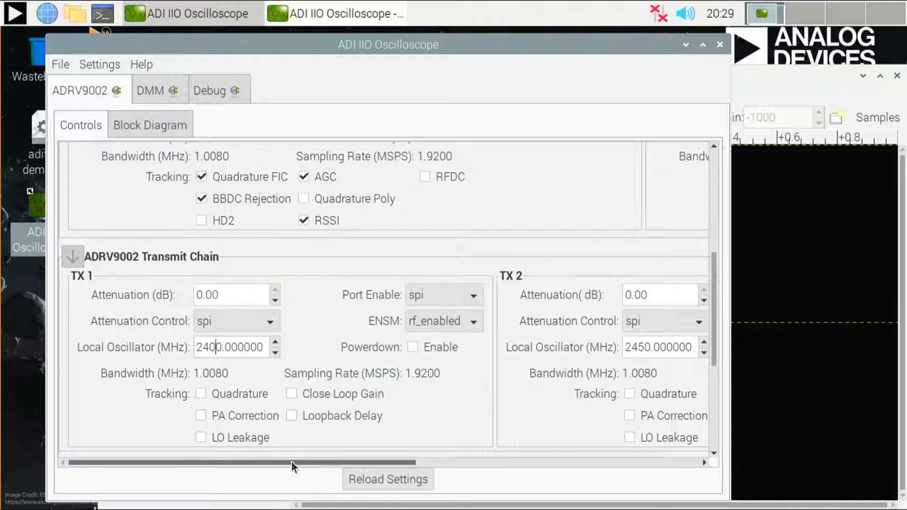
Set TX 1 attenuation to -24 dB and scroll down to the FPGA DDS settings
click(199, 295)
key(Delete)
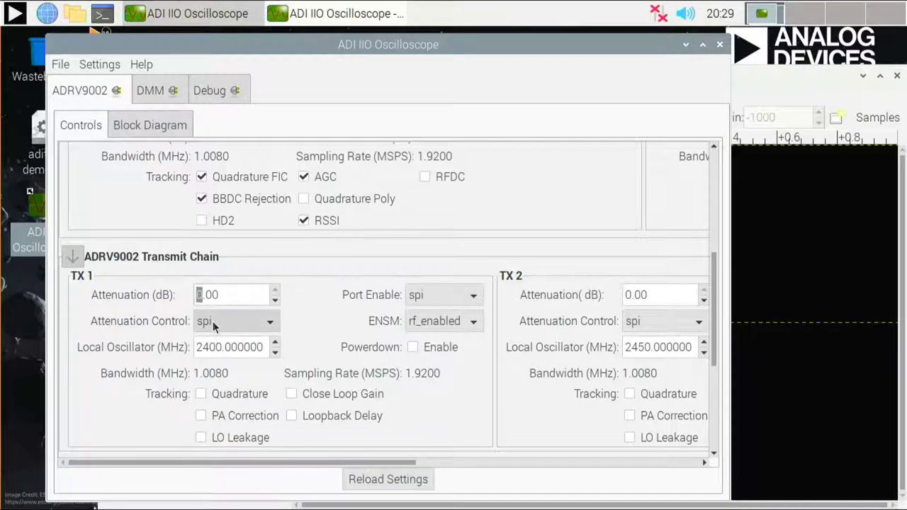
text(-24)
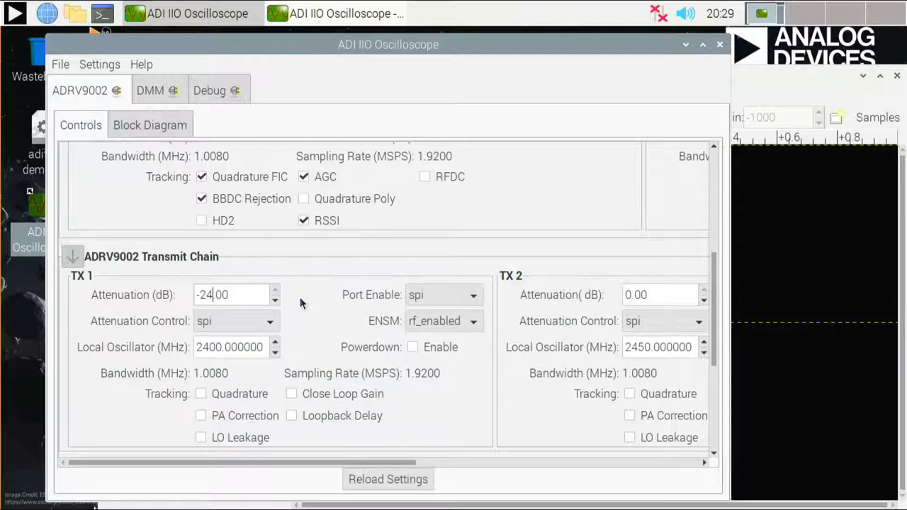
click(263, 344)
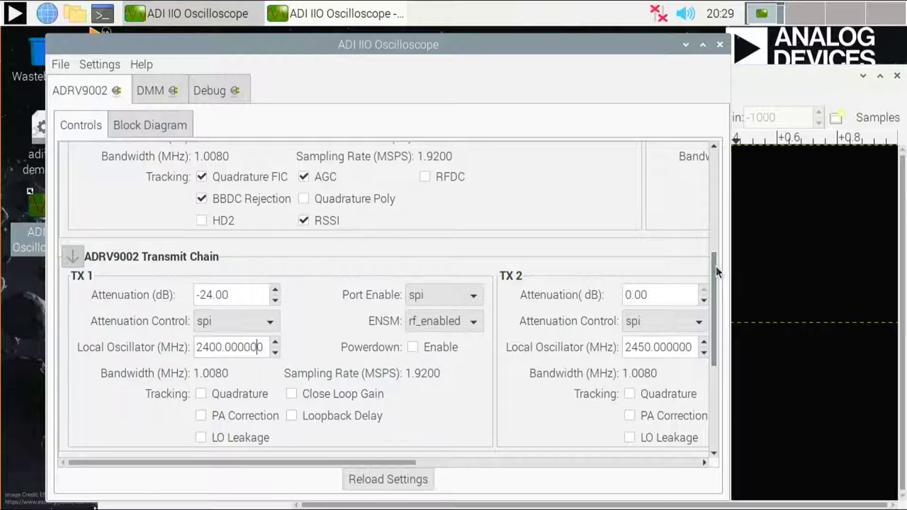
drag(717, 272, 717, 375)
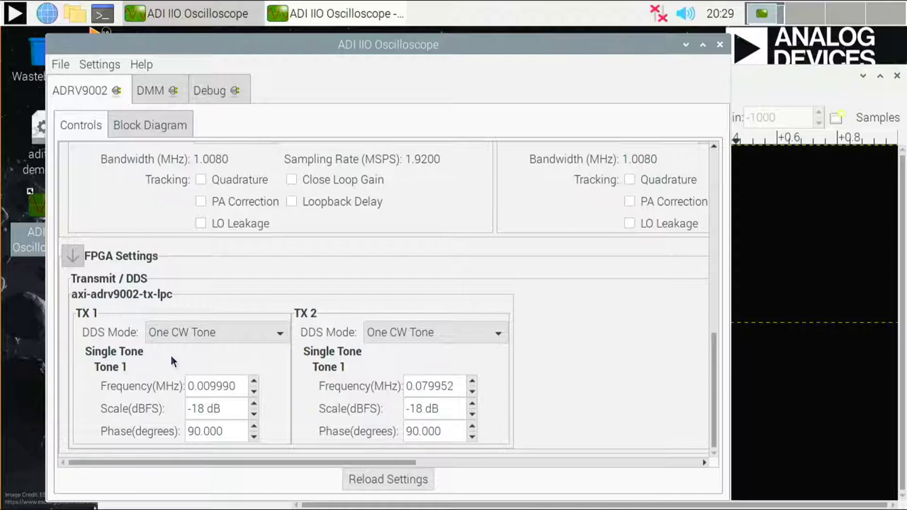
Set the TX 1 DDS tone frequency to 0.01 MHz, then minimize the settings window
click(206, 383)
drag(209, 385, 236, 385)
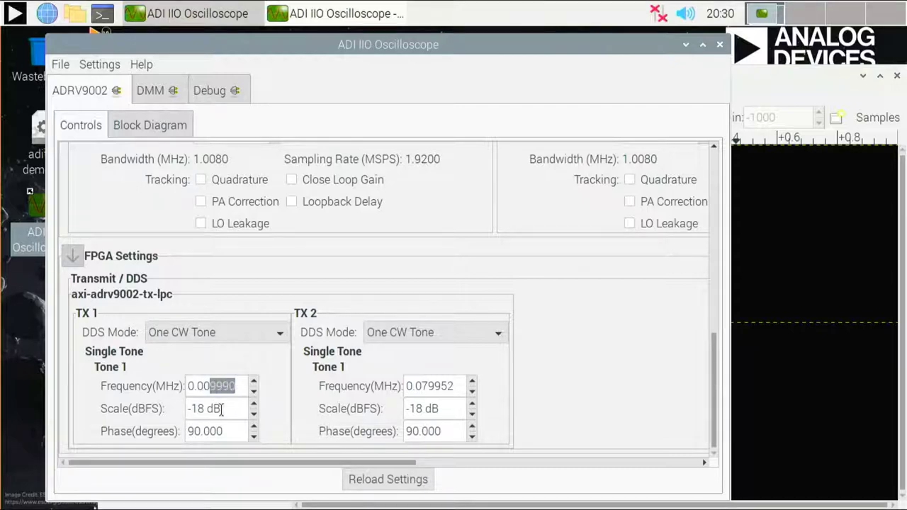
key(BackSpace)
key(BackSpace)
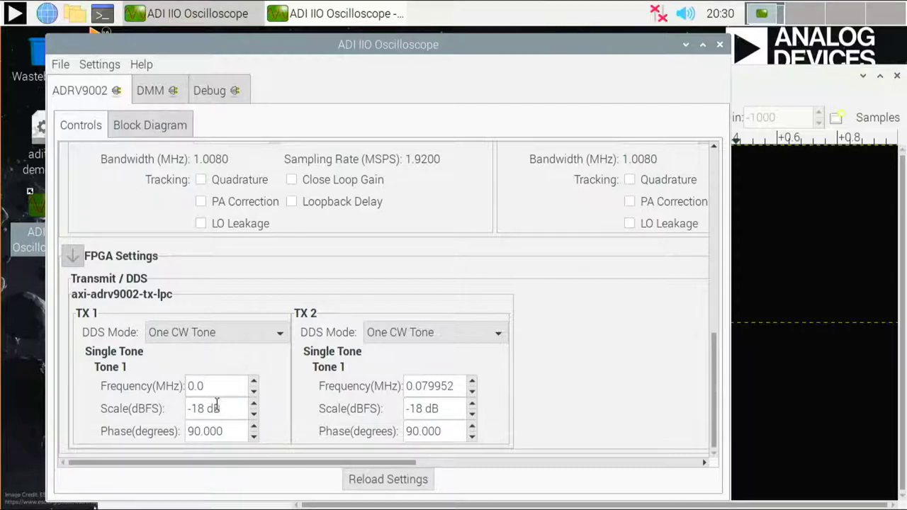
text(1)
click(213, 432)
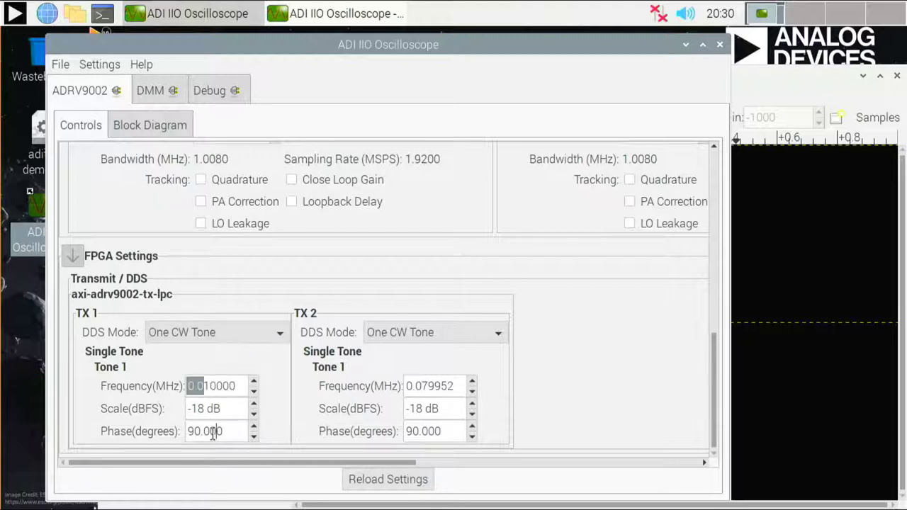
click(686, 45)
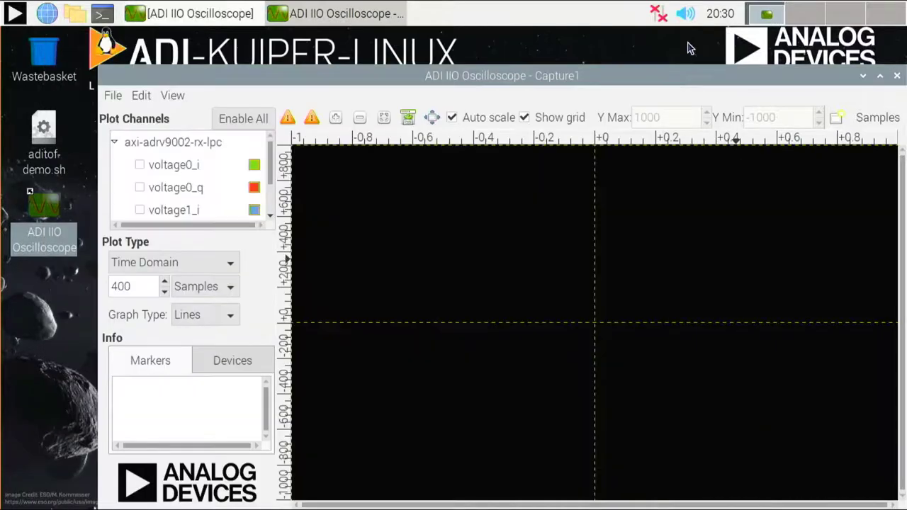
Maximize Capture1 in Time Domain, enable voltage0_i and voltage0_q, then capture and freeze the sine waves
click(879, 76)
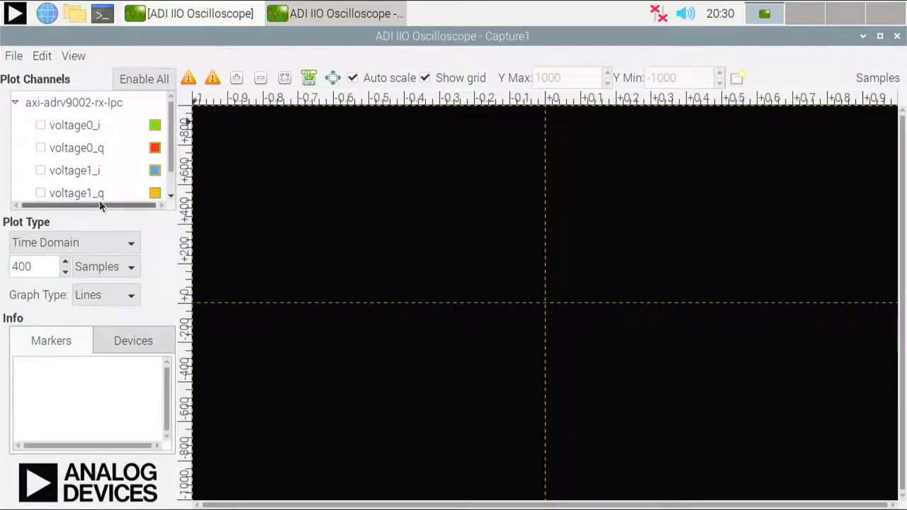
click(105, 252)
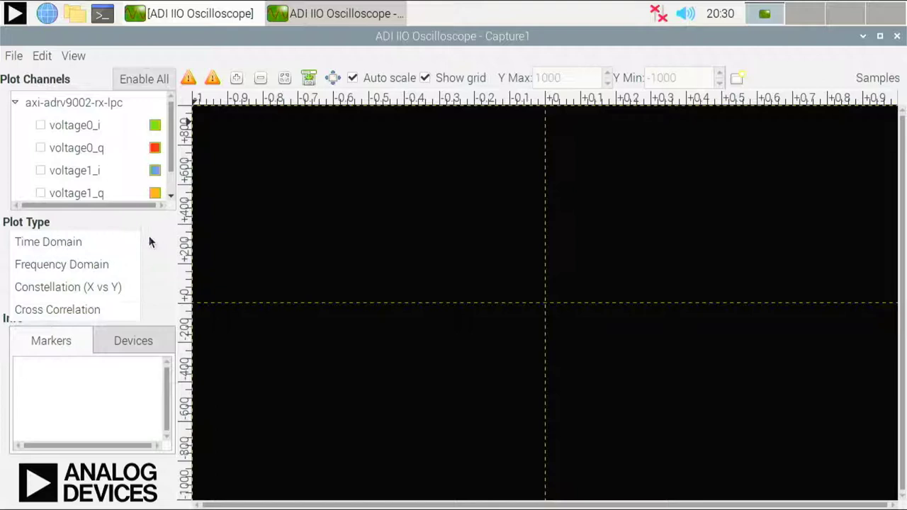
click(101, 242)
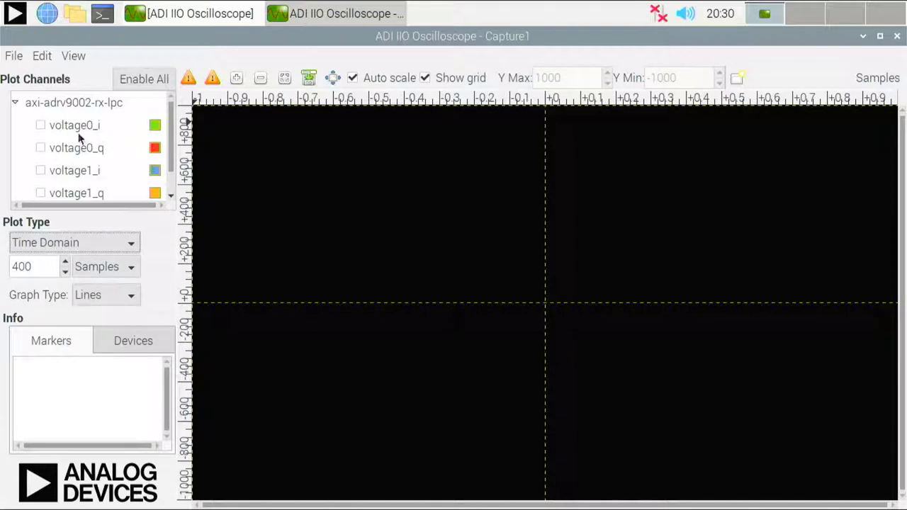
click(41, 125)
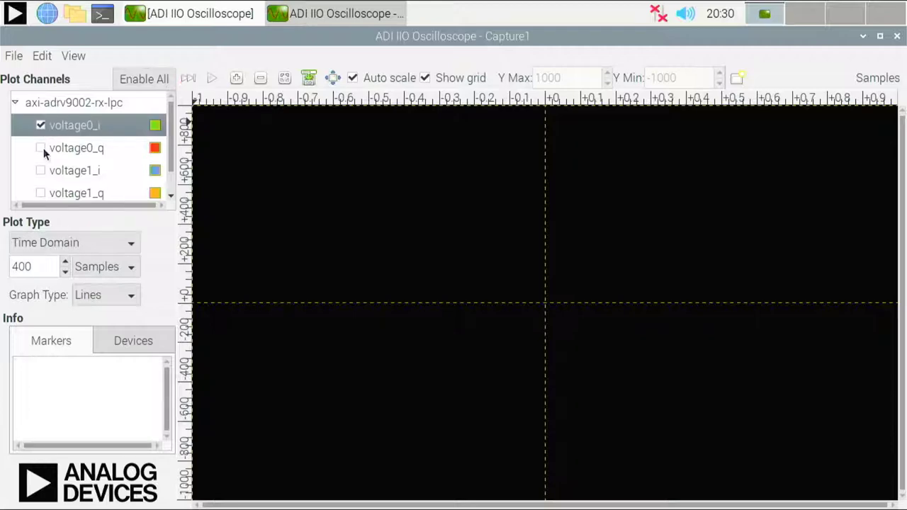
click(42, 148)
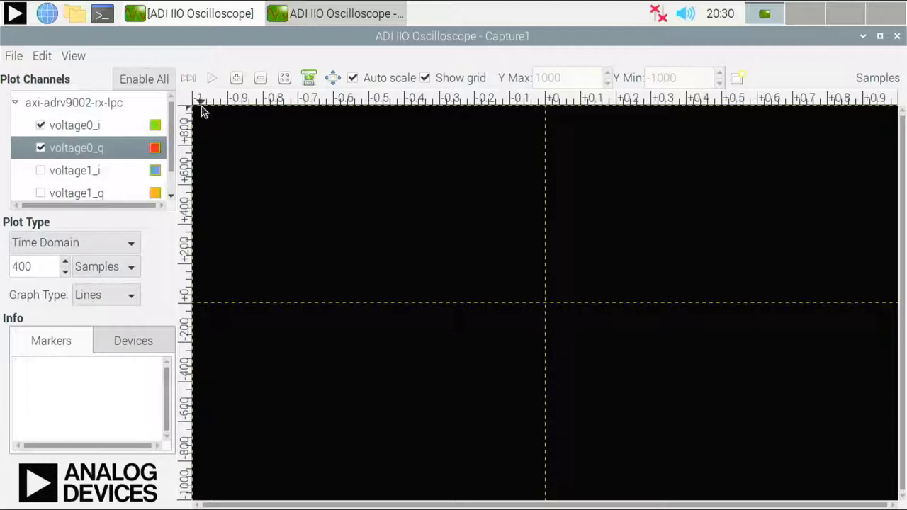
click(209, 84)
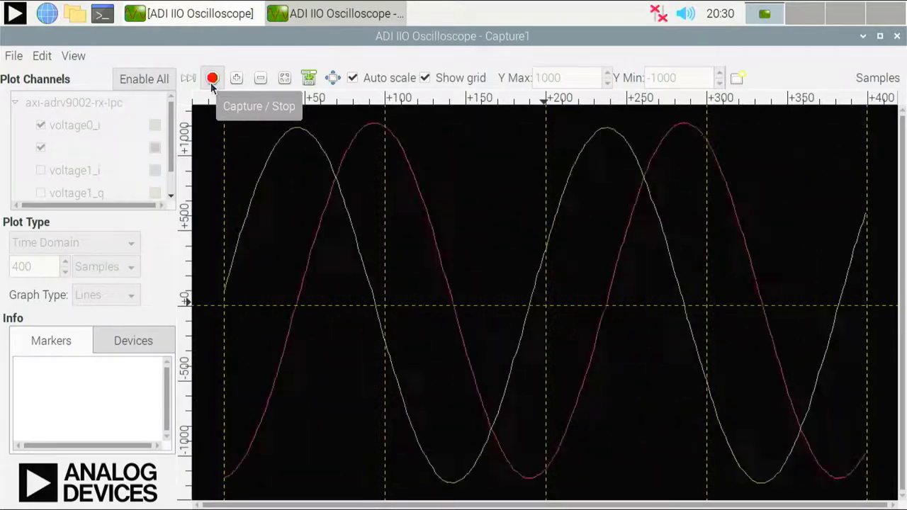
click(212, 78)
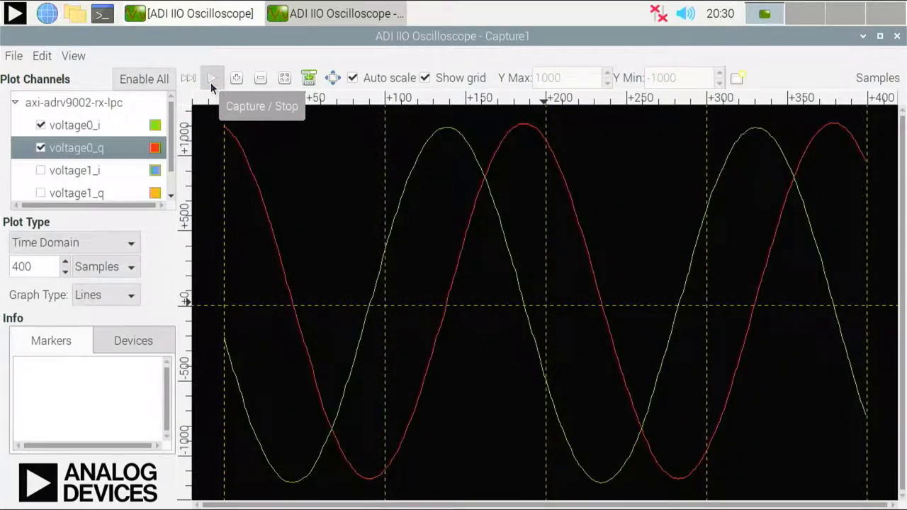
Make the axi-adrv9002-rx-lpc capture trigger on voltage0_i's rising edge at level 1.00000
right_click(114, 108)
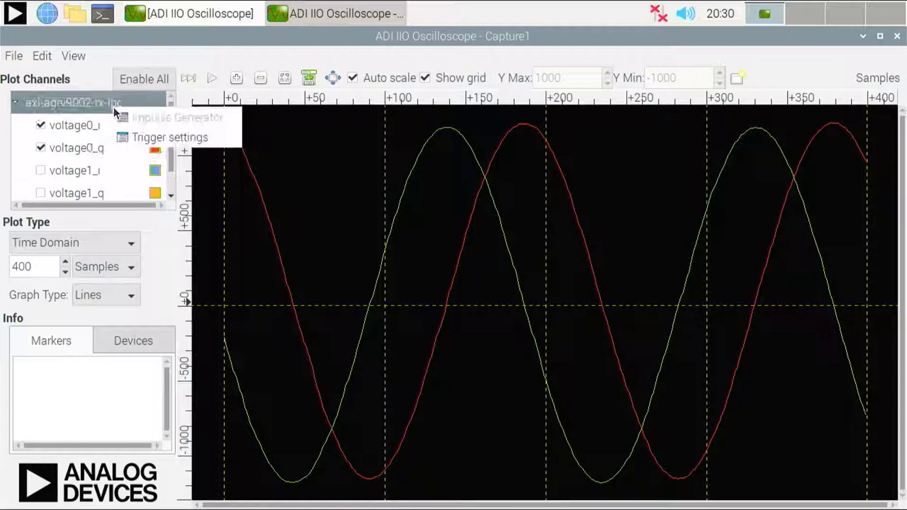
click(168, 139)
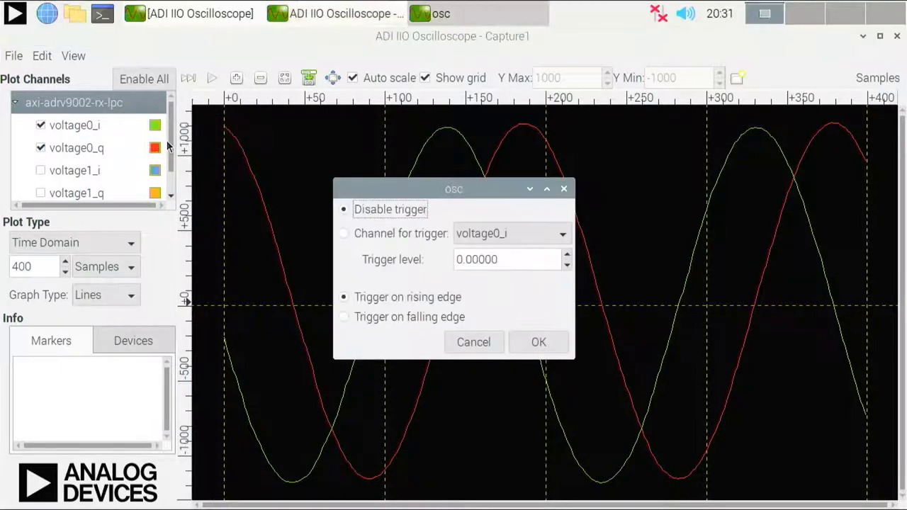
click(344, 233)
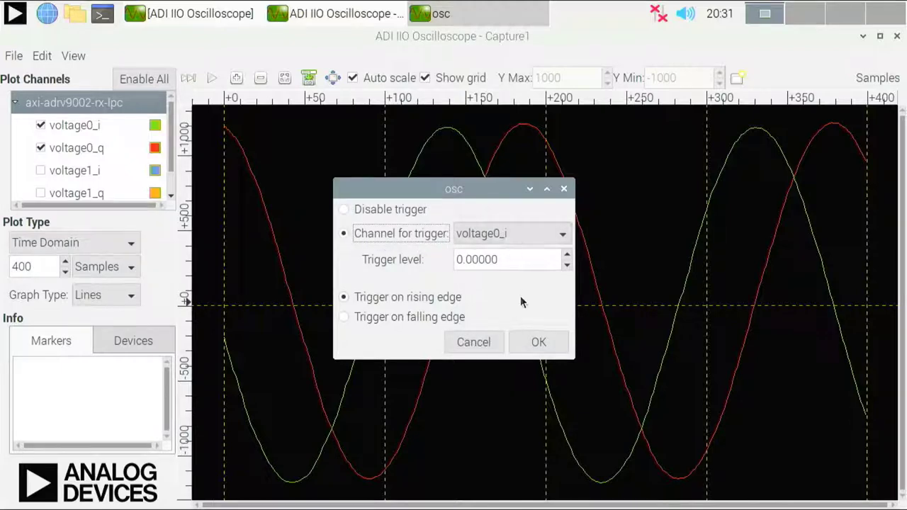
click(566, 259)
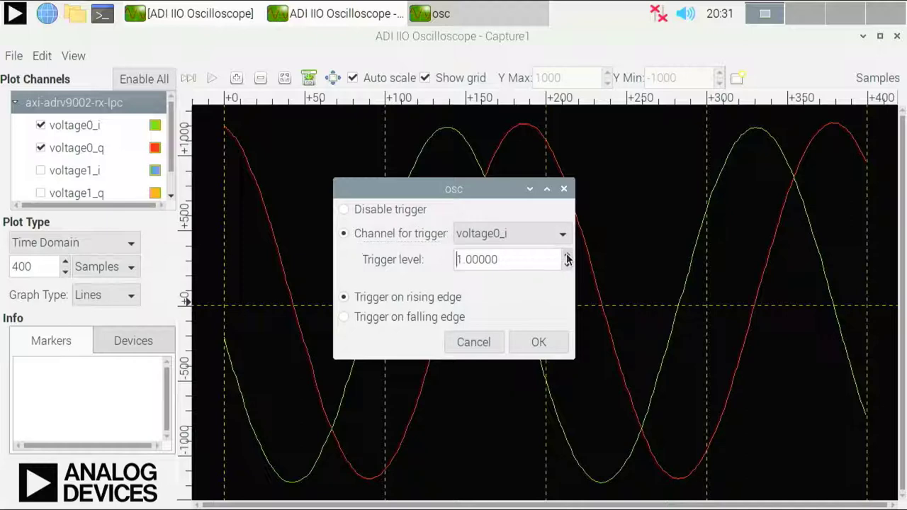
click(528, 340)
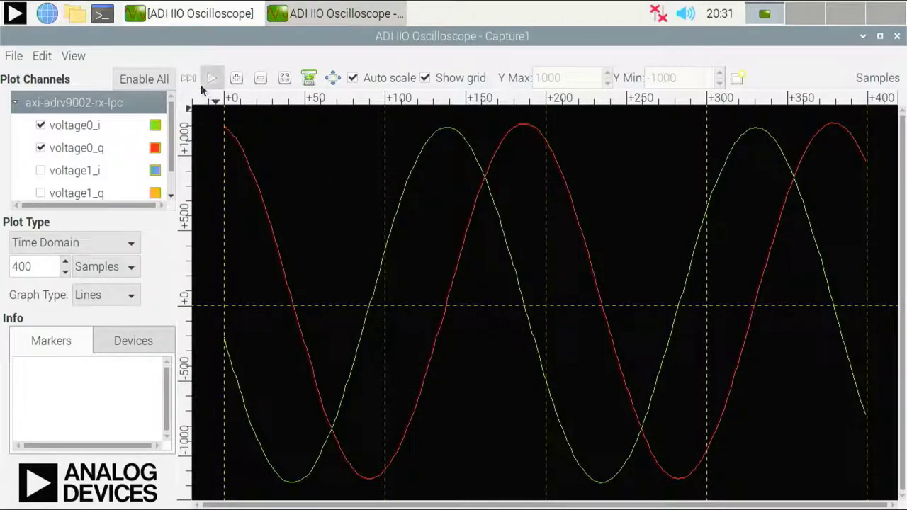
After a brief capture, switch Capture1 to Frequency Domain with 16384 FFT size and Hanning window
click(212, 79)
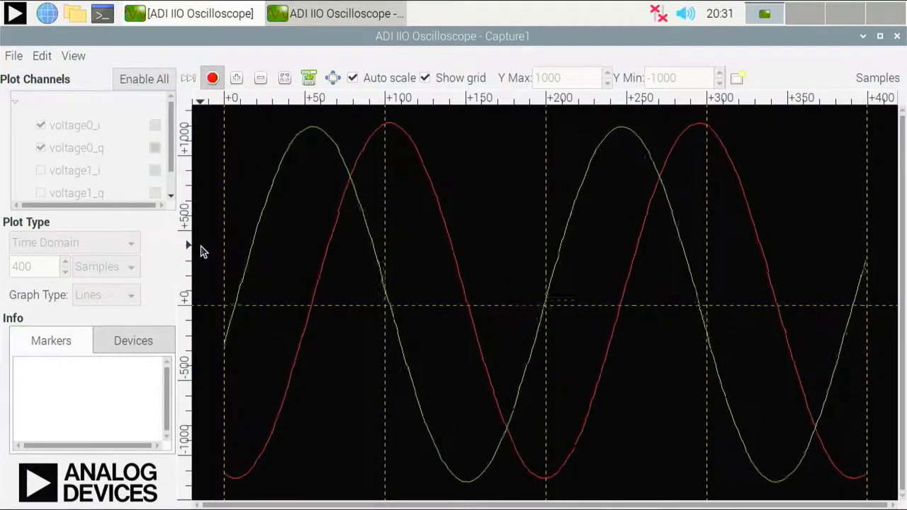
click(213, 79)
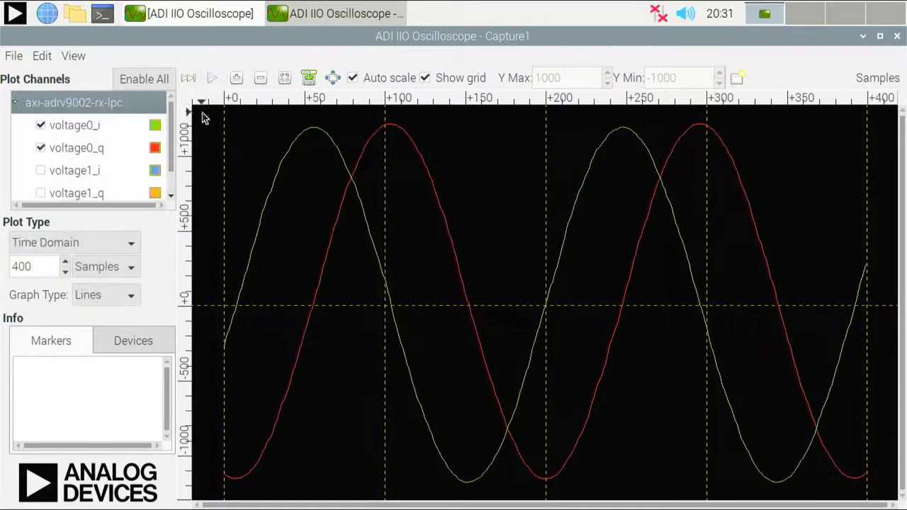
click(130, 244)
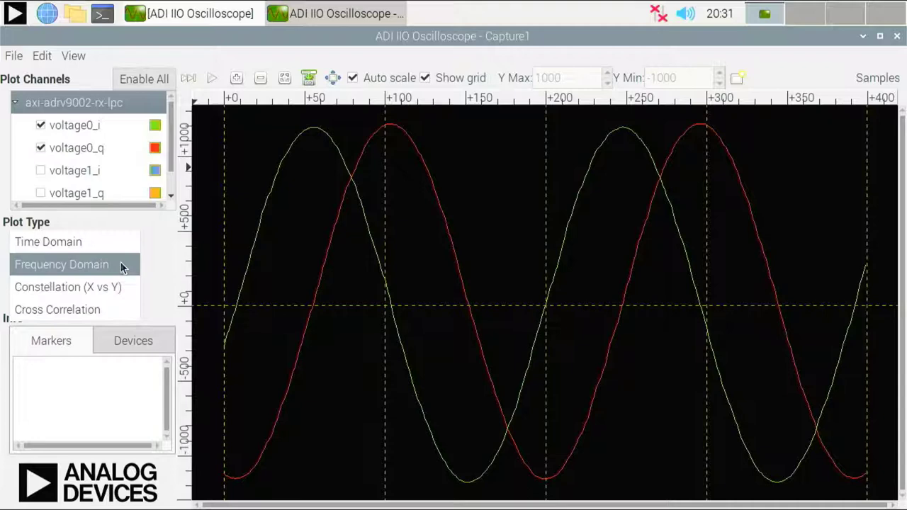
click(120, 264)
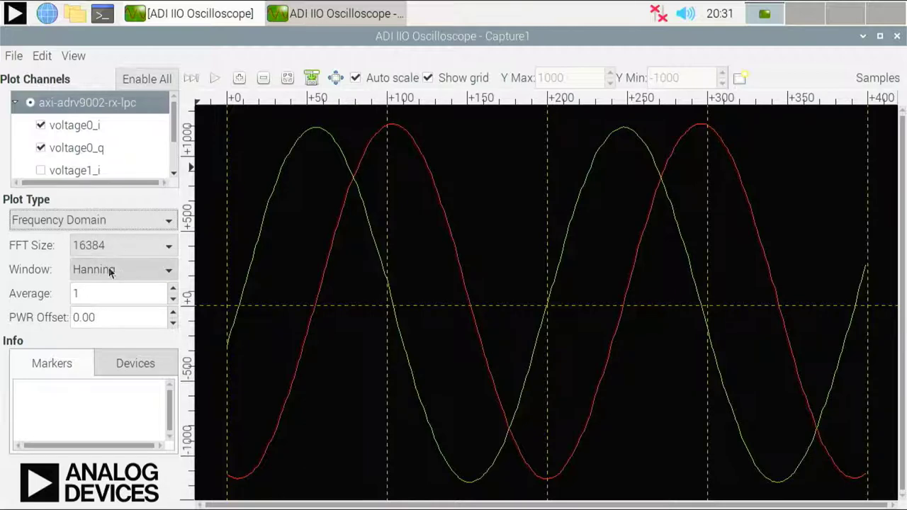
click(167, 272)
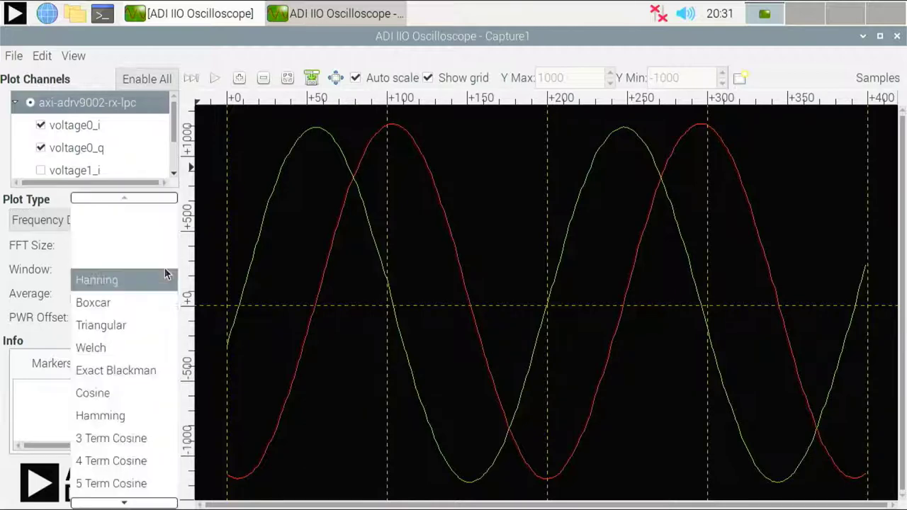
click(36, 259)
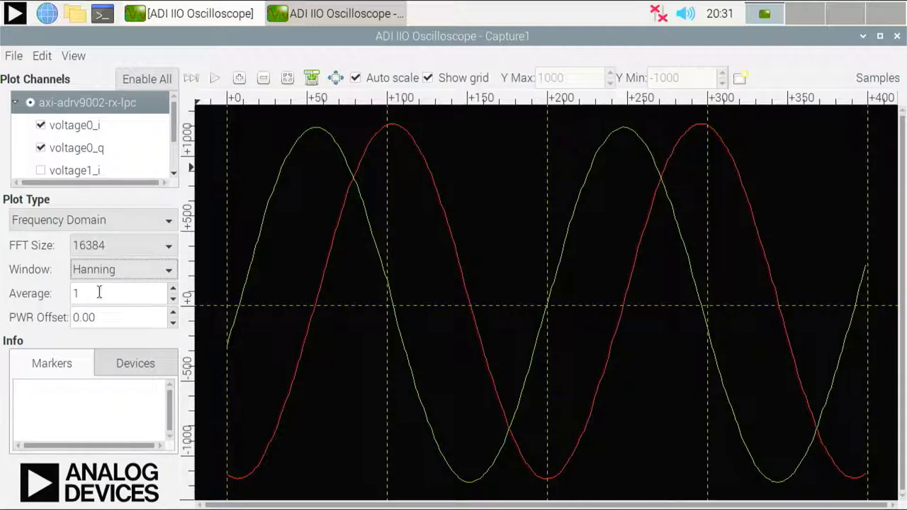
click(99, 293)
Start the live spectrum capture and set FFT averaging to 10
click(212, 83)
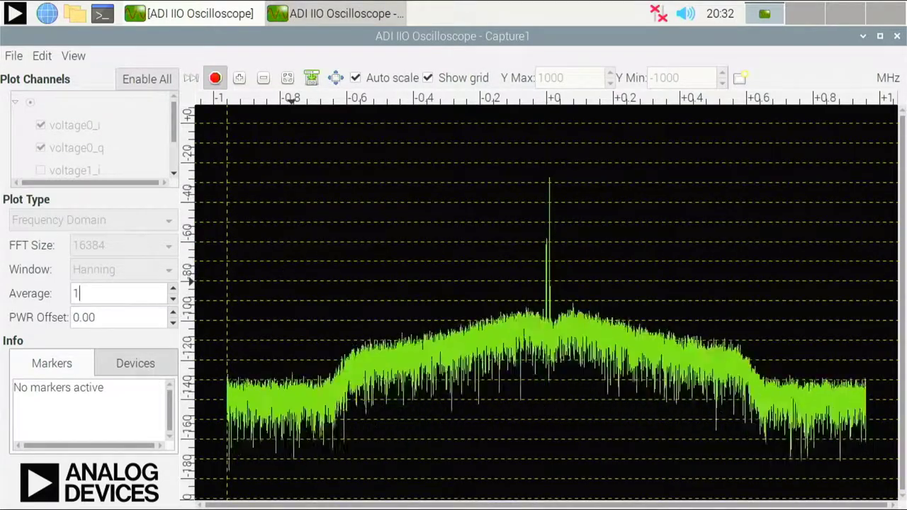
text(0)
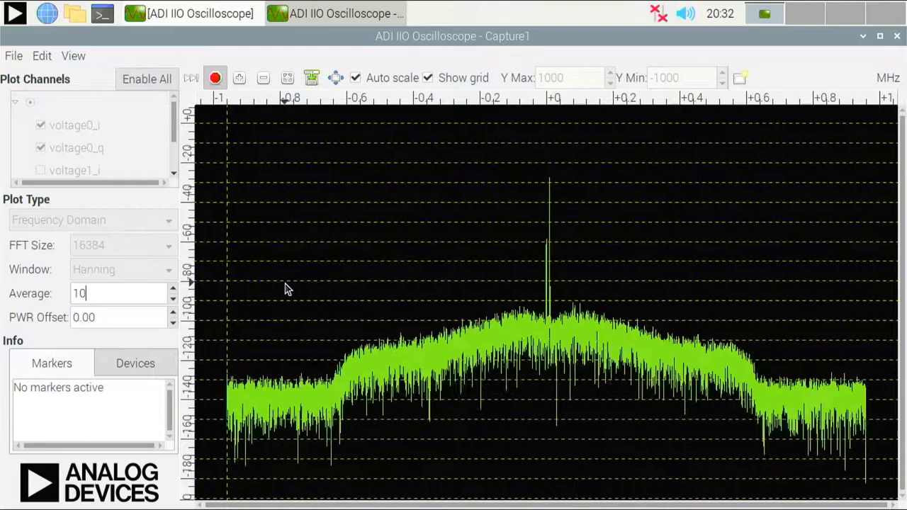
click(144, 317)
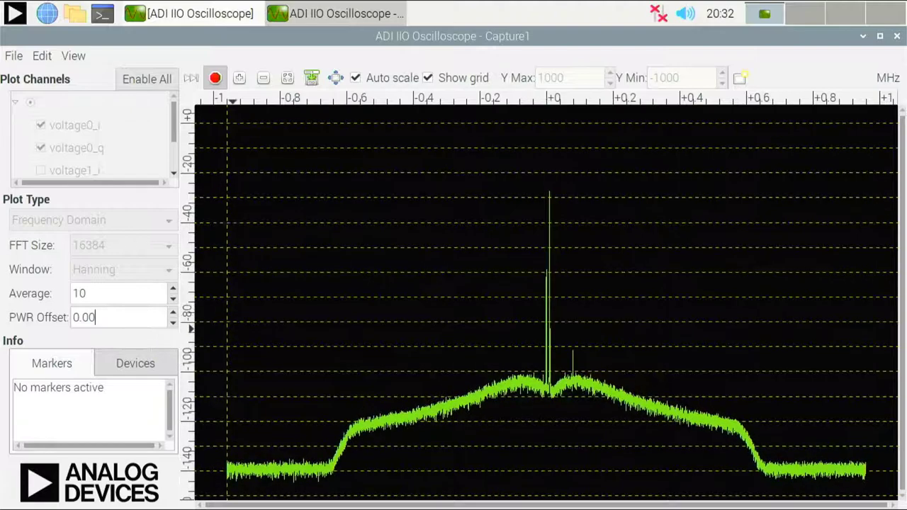
Turn on Peak Markers so P0 marks the tone at 0.010 MHz, -27.43 dBFS
right_click(466, 287)
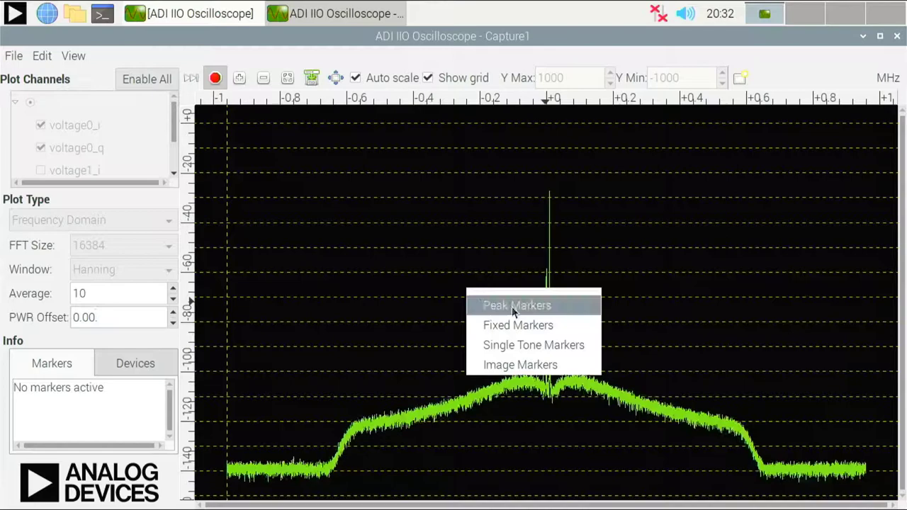
click(562, 305)
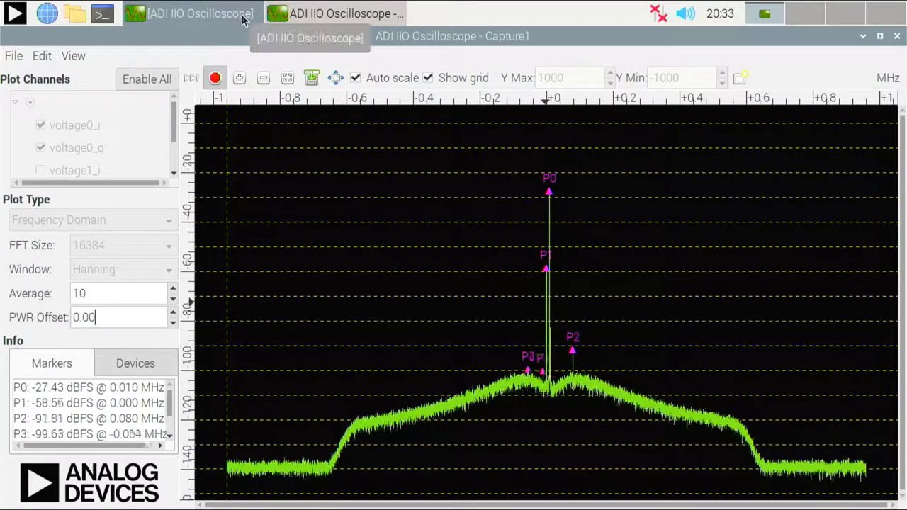
Switch the TX1 DDS mode to Two CW Tones in the main control window
click(296, 16)
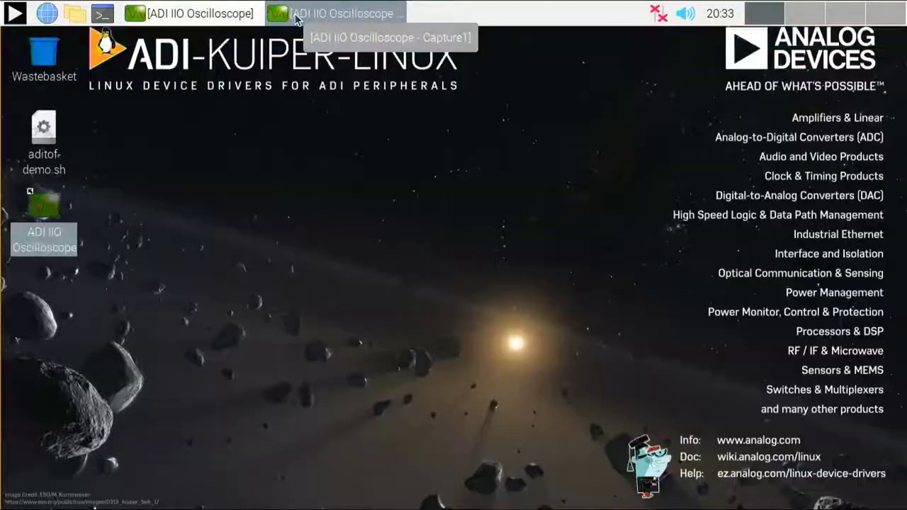
click(296, 16)
click(238, 15)
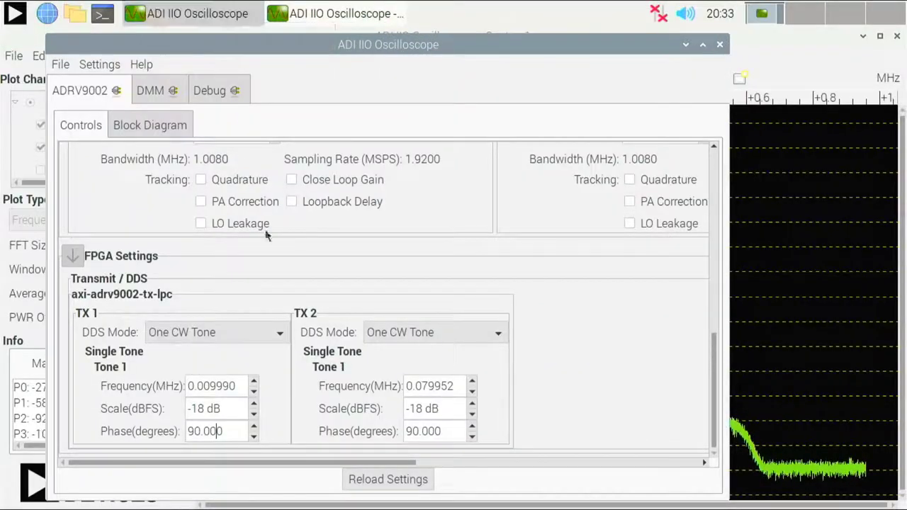
click(279, 333)
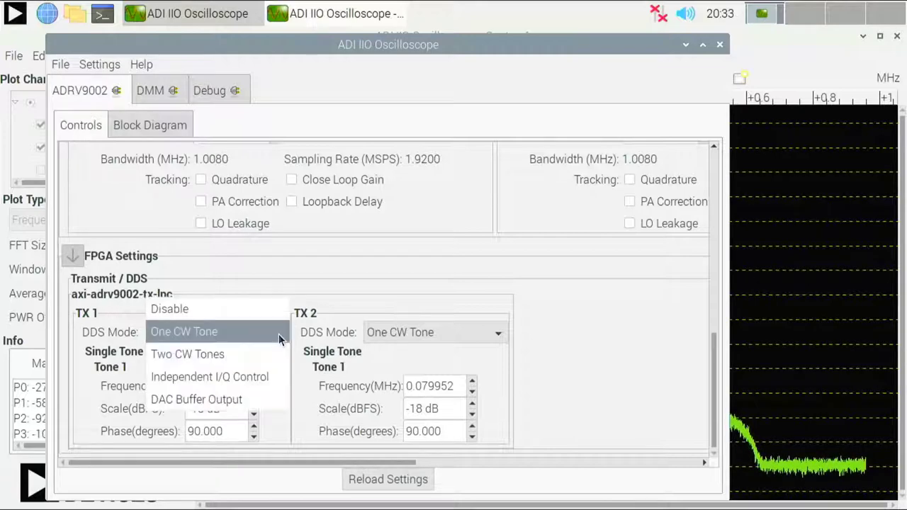
click(248, 355)
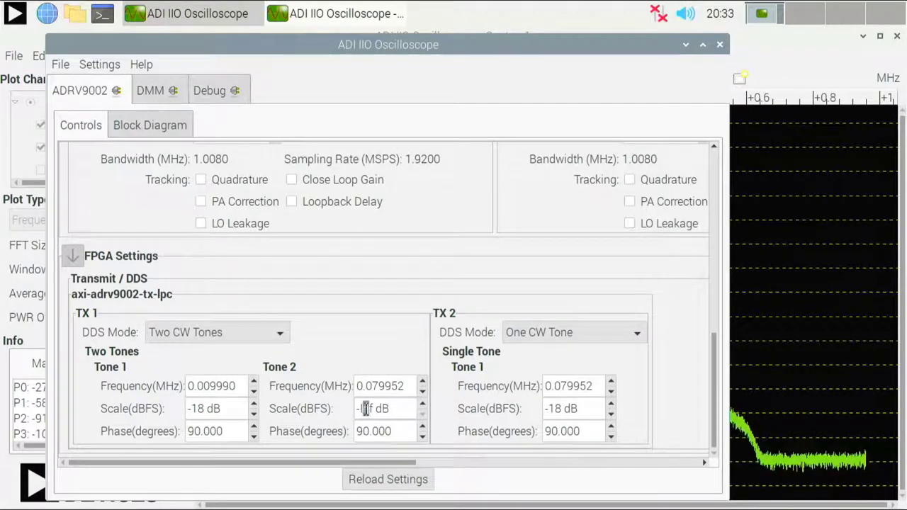
Set Tone 2 scale to -18 dB and minimize the control window to view both peaks
key(BackSpace)
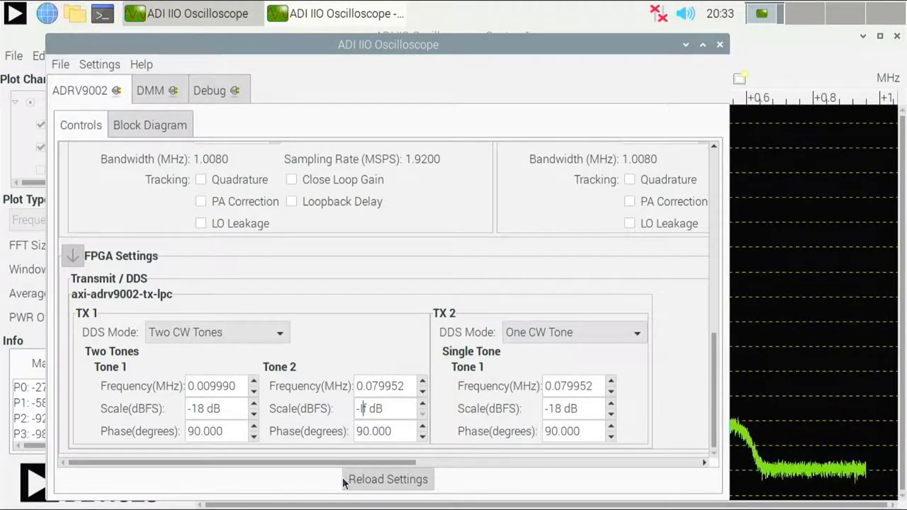
key(Delete)
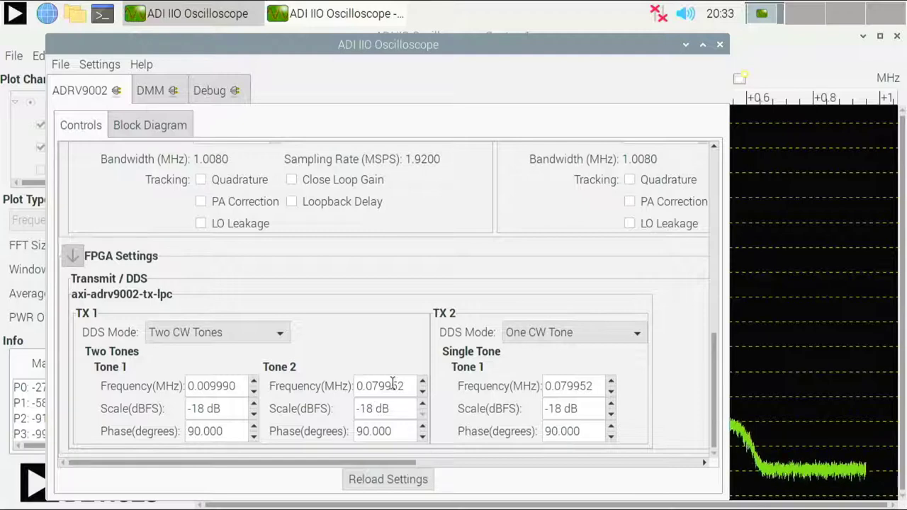
triple_click(395, 401)
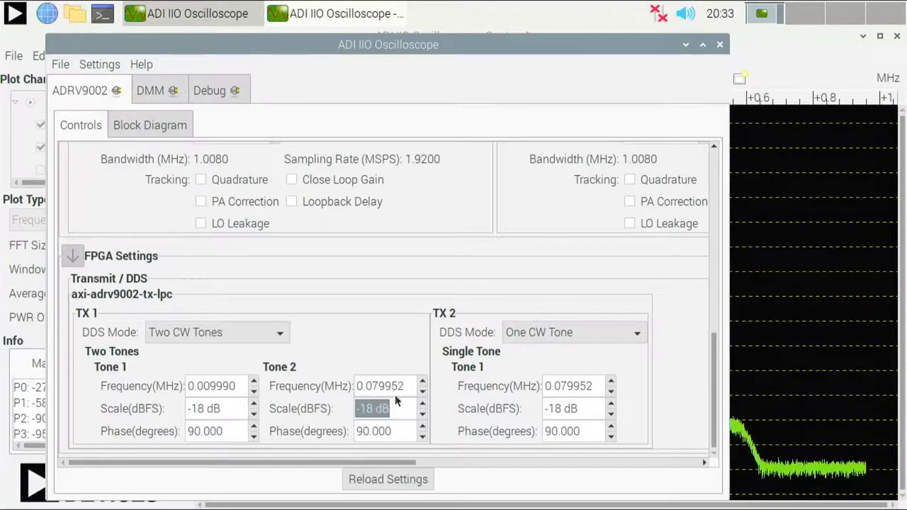
click(397, 379)
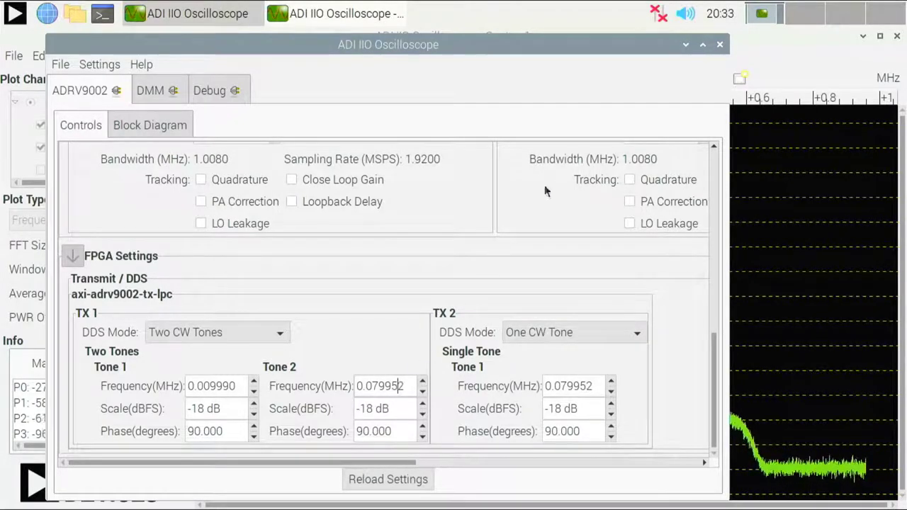
click(684, 44)
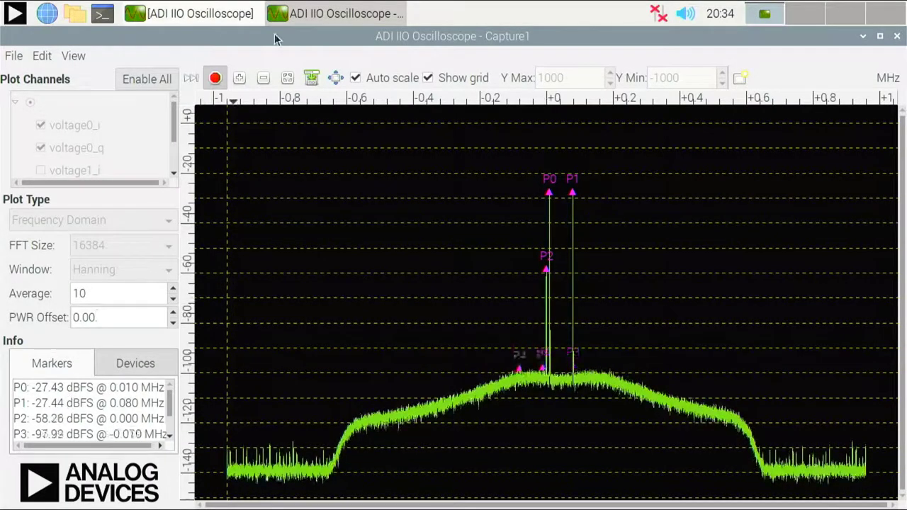
Stop the spectrum capture and take a single-shot Time Domain capture of the two-tone I/Q signals
click(219, 78)
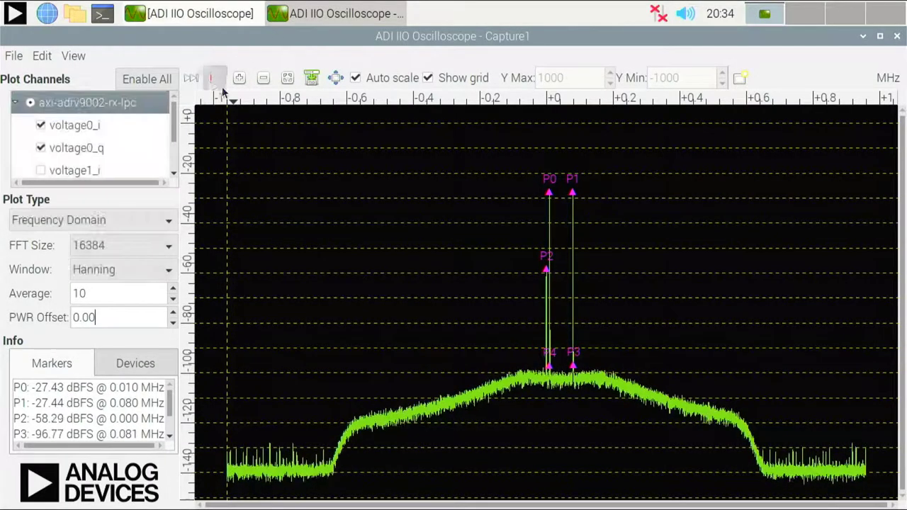
click(157, 221)
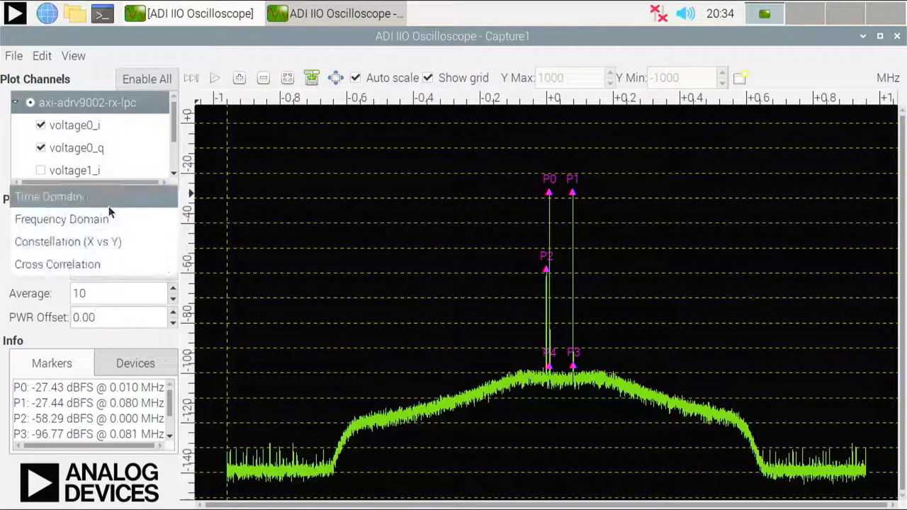
click(107, 203)
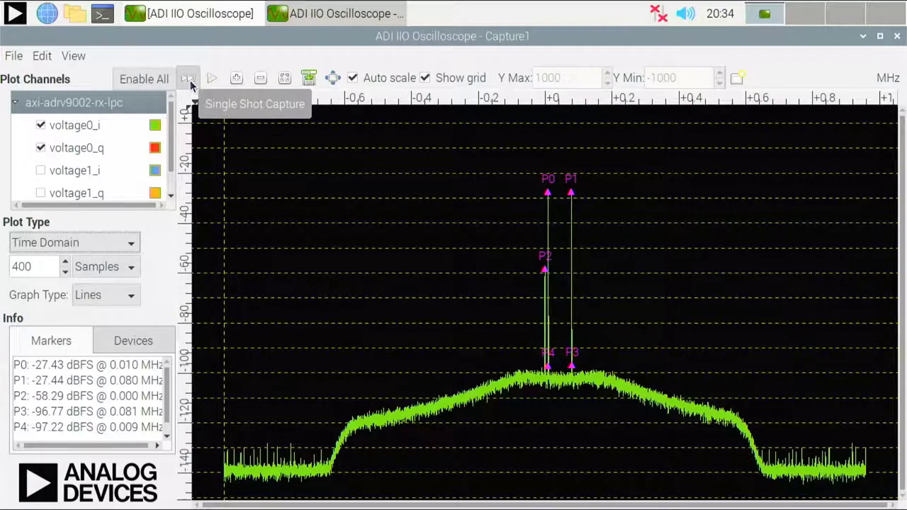
click(189, 83)
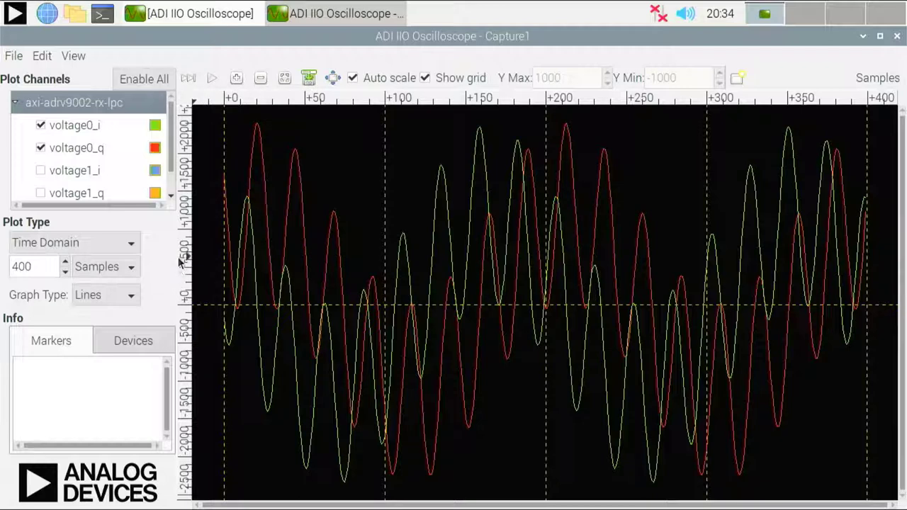
Minimize the Capture1 plot window so the ADRV9002 controls are back in front
click(127, 246)
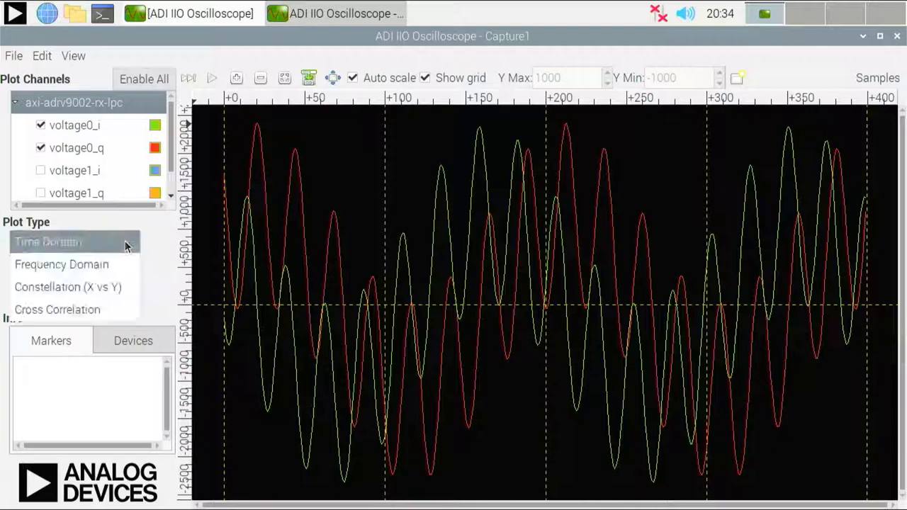
click(166, 235)
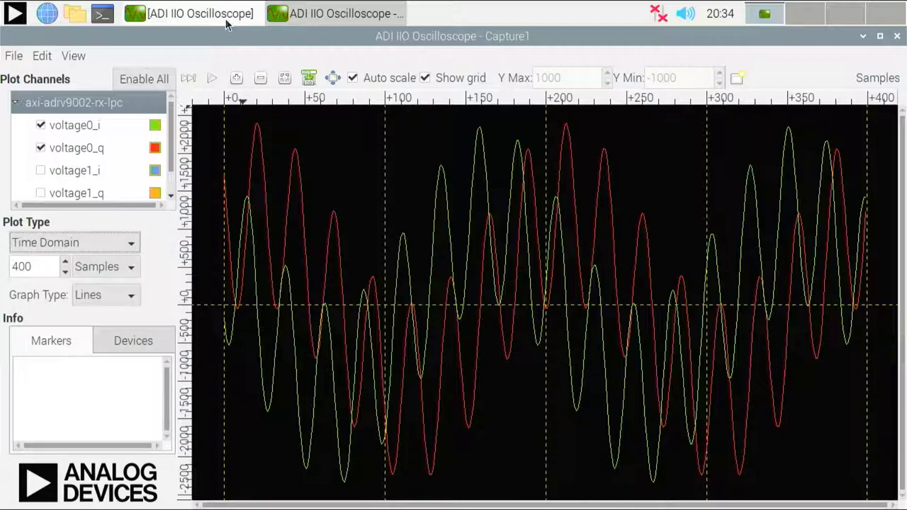
click(293, 15)
Restore the main window and set TX 1 DDS mode to DAC Buffer Output
click(242, 17)
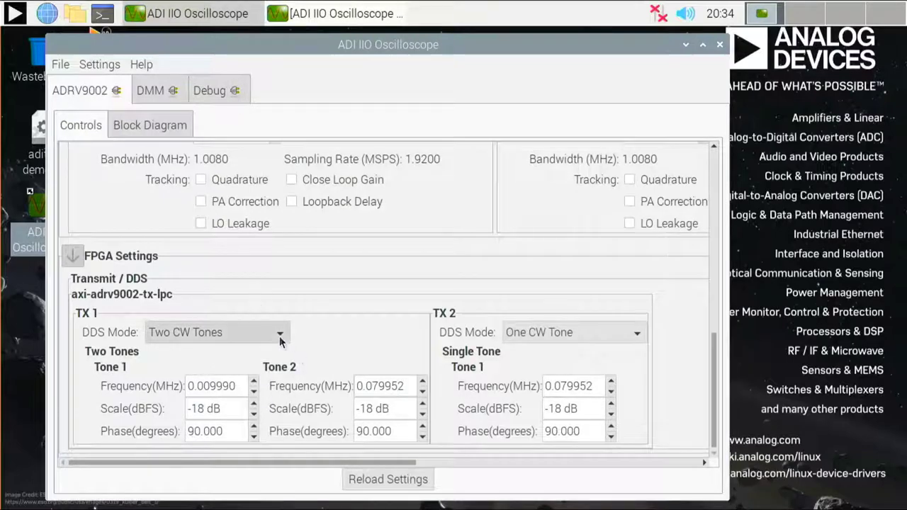
click(279, 335)
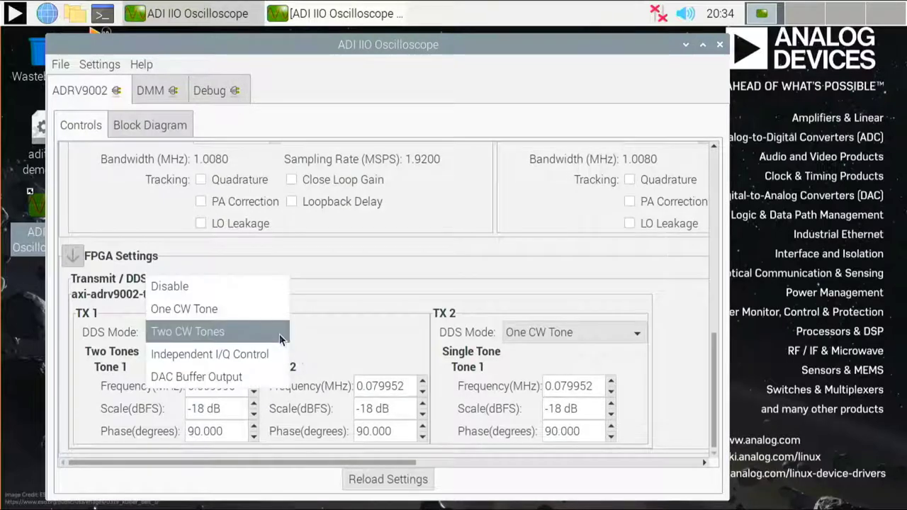
click(263, 381)
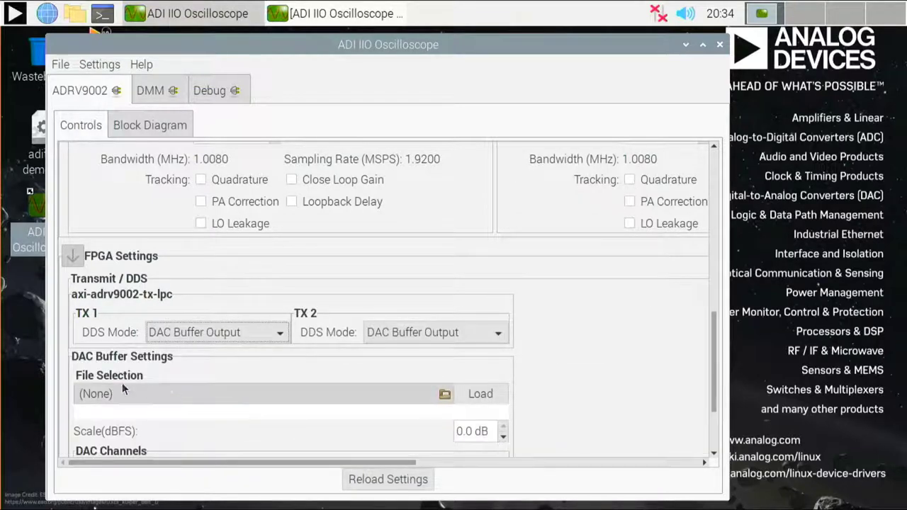
Choose qam16_20M.txt as the waveform file to transmit
click(442, 395)
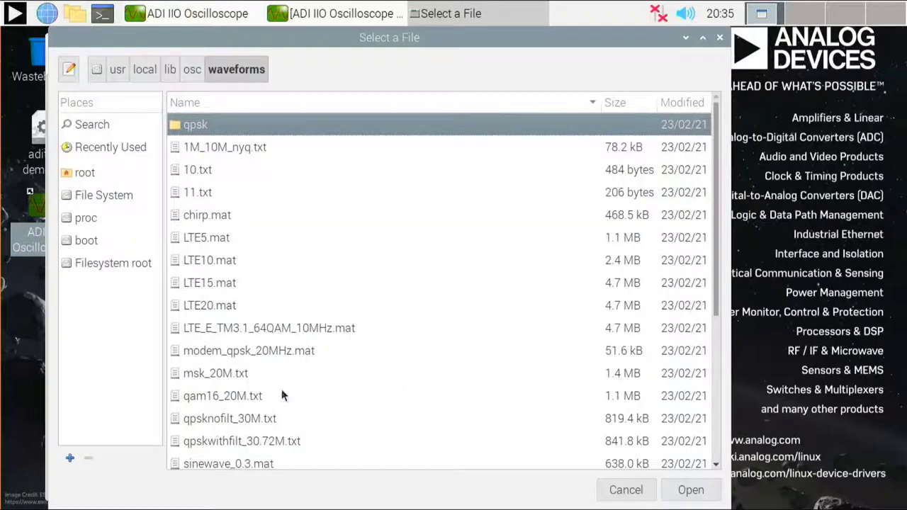
click(215, 399)
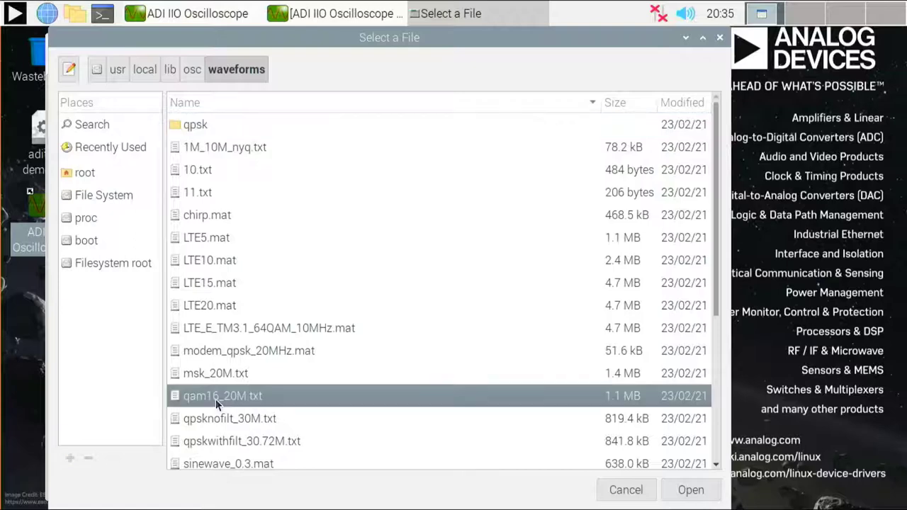
click(691, 491)
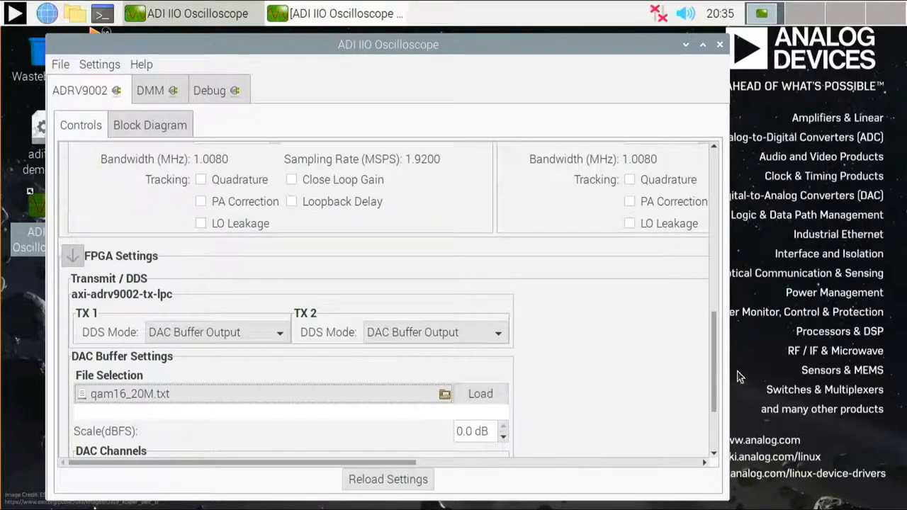
Load qam16_20M.txt onto DAC channels voltage0 and voltage1, then minimize the main window
click(496, 394)
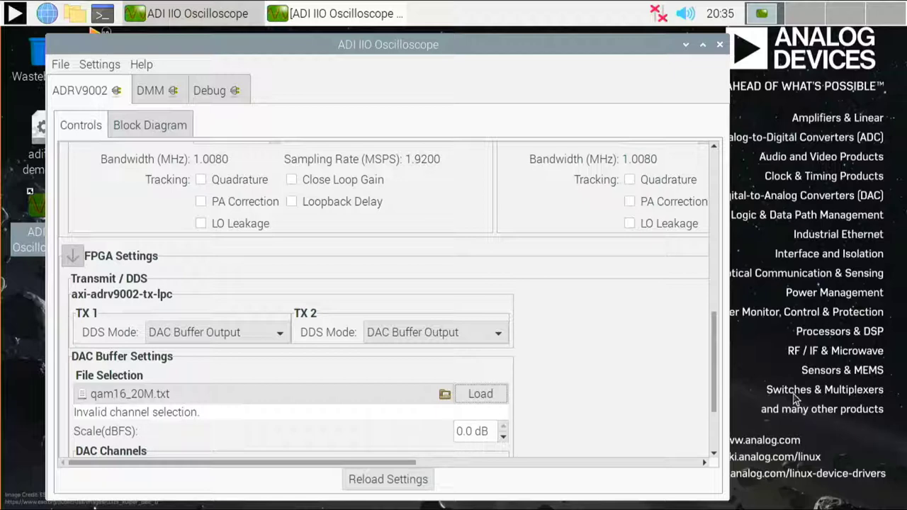
drag(716, 353, 713, 398)
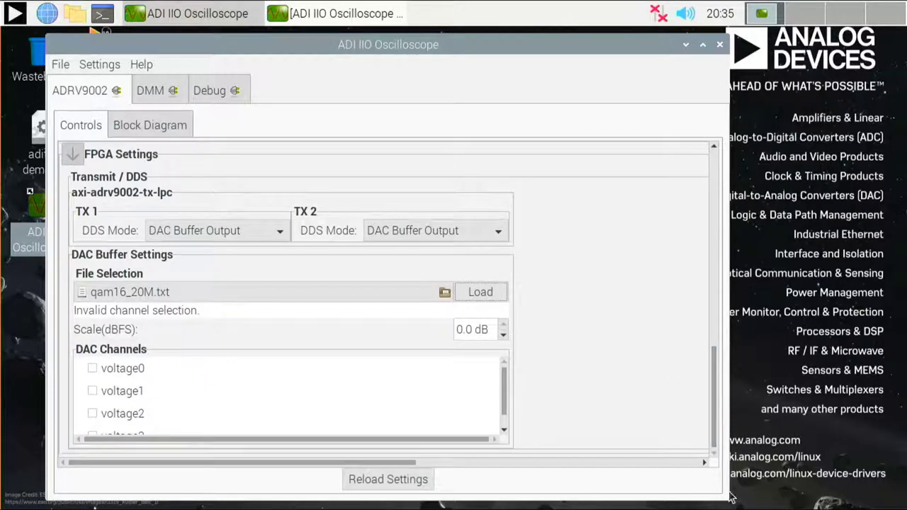
click(93, 369)
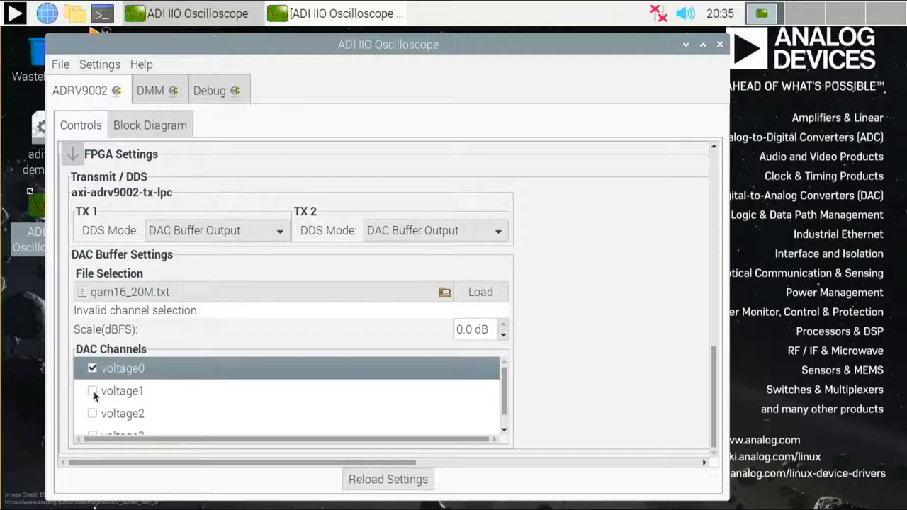
click(93, 391)
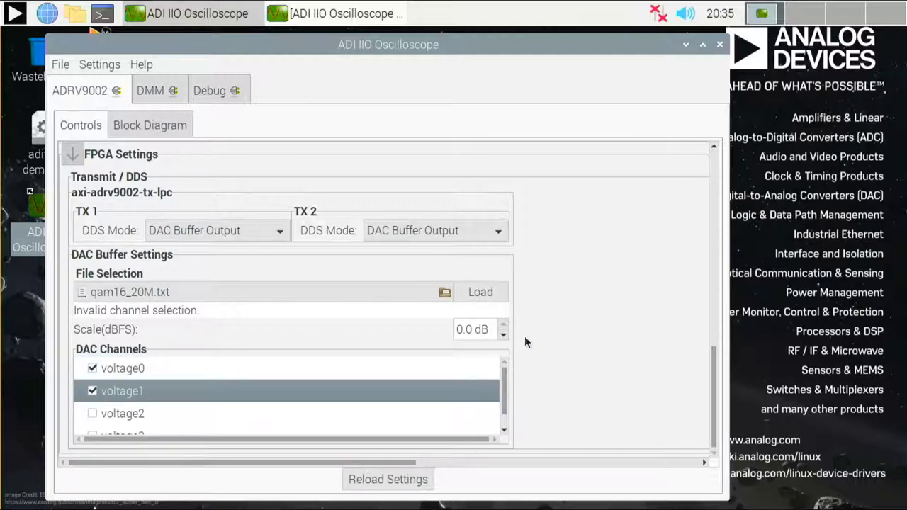
click(494, 294)
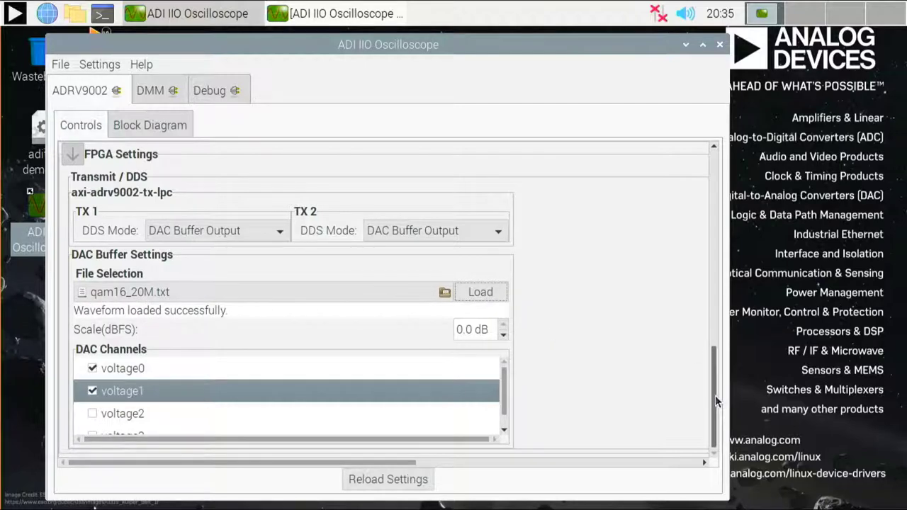
scroll(713, 290, up, 5)
mouse_move(712, 282)
mouse_down()
mouse_move(707, 234)
mouse_move(709, 280)
mouse_up()
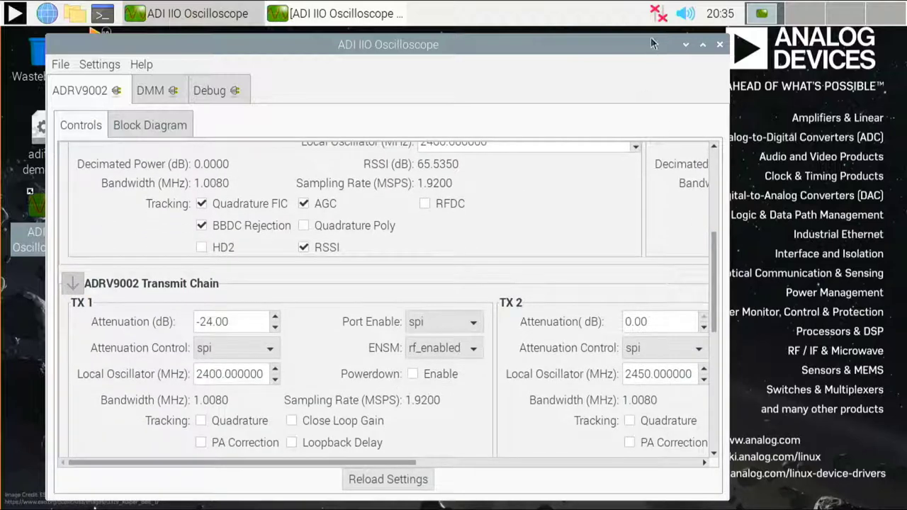
Run a live Frequency Domain capture in Capture1 showing the wideband QAM16 spectrum
click(188, 13)
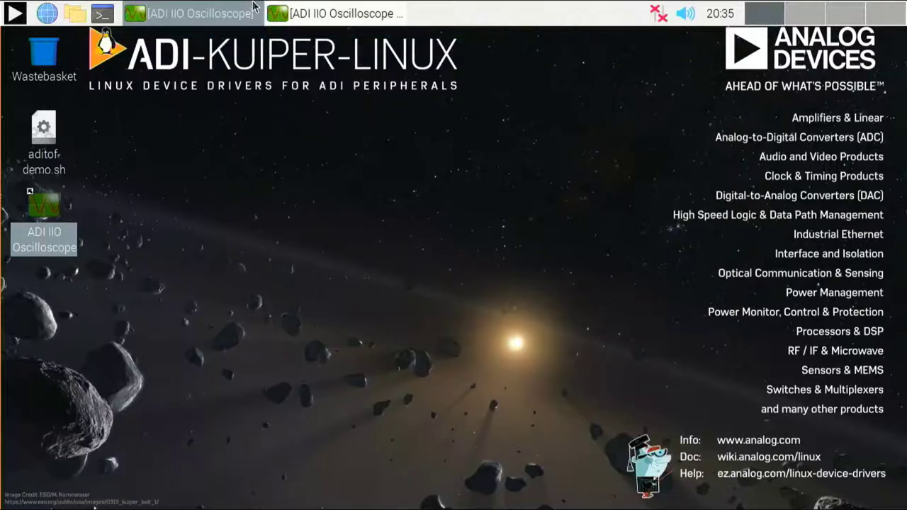
click(294, 8)
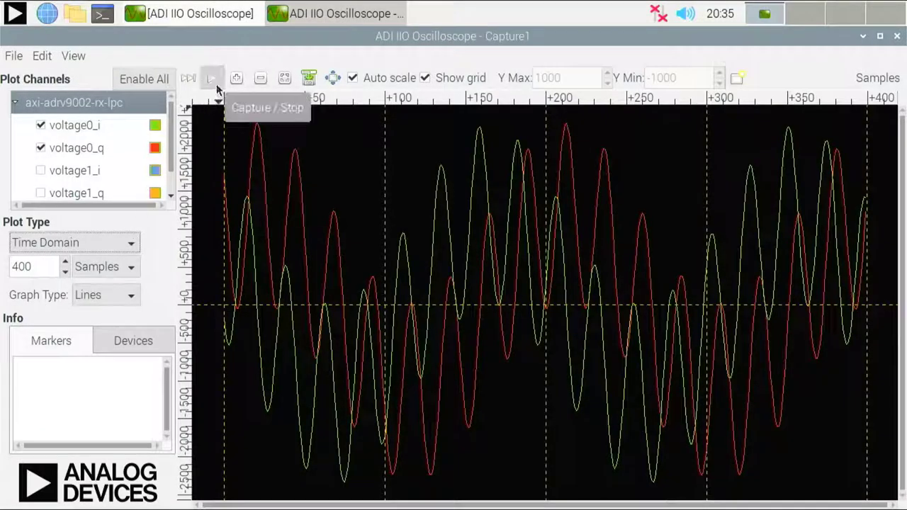
click(212, 78)
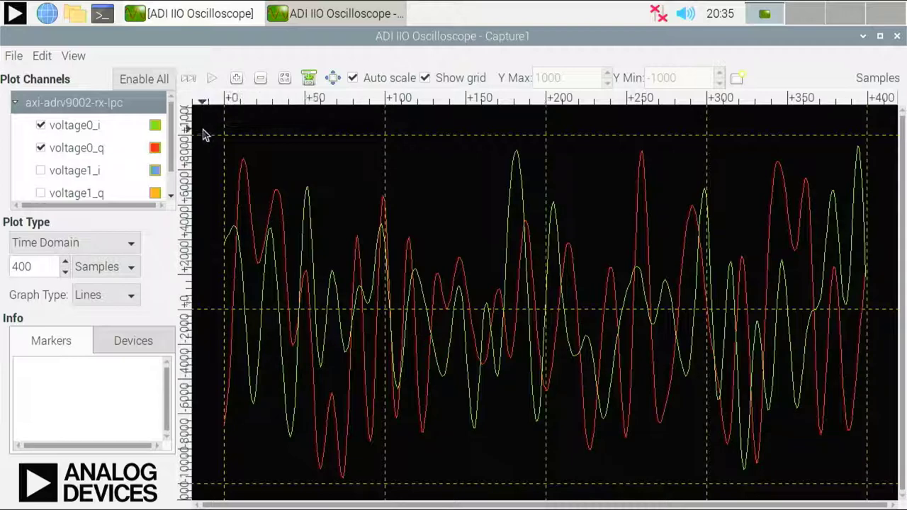
click(72, 248)
click(70, 264)
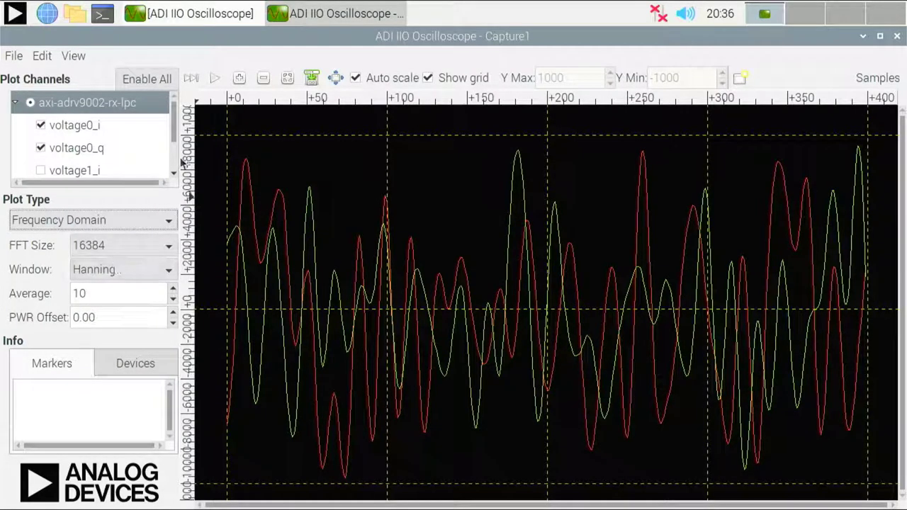
click(213, 79)
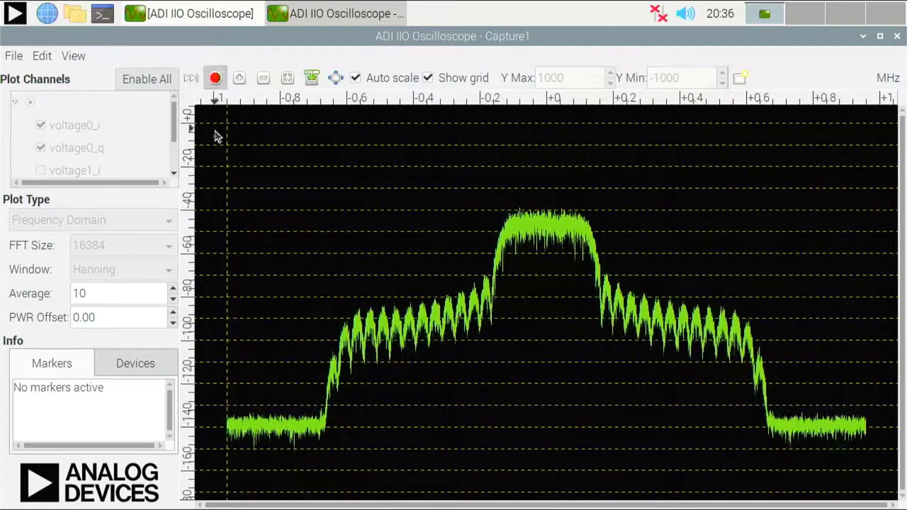